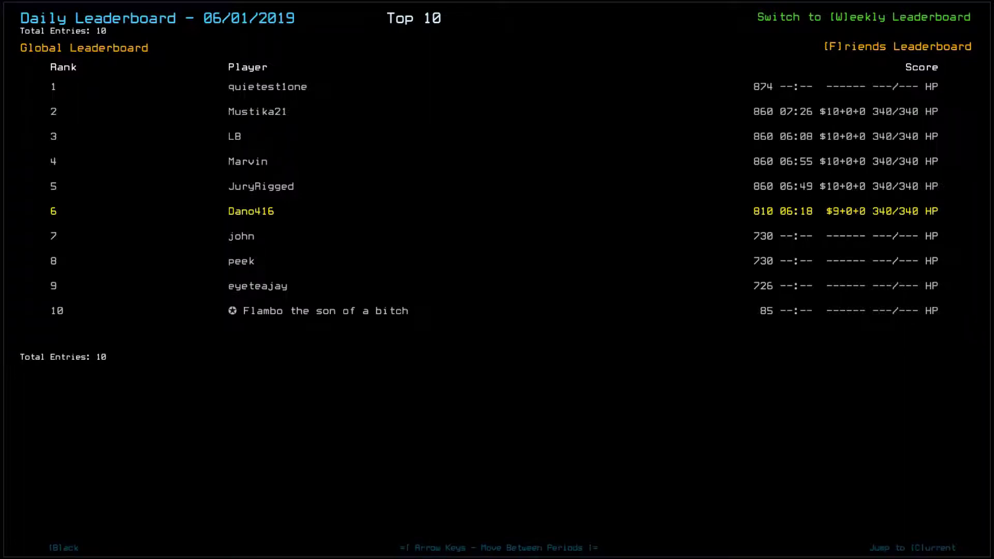
# View the Friends daily leaderboard for 06/01/2019, then go back to the Challenge Launcher.
pyautogui.press('f')
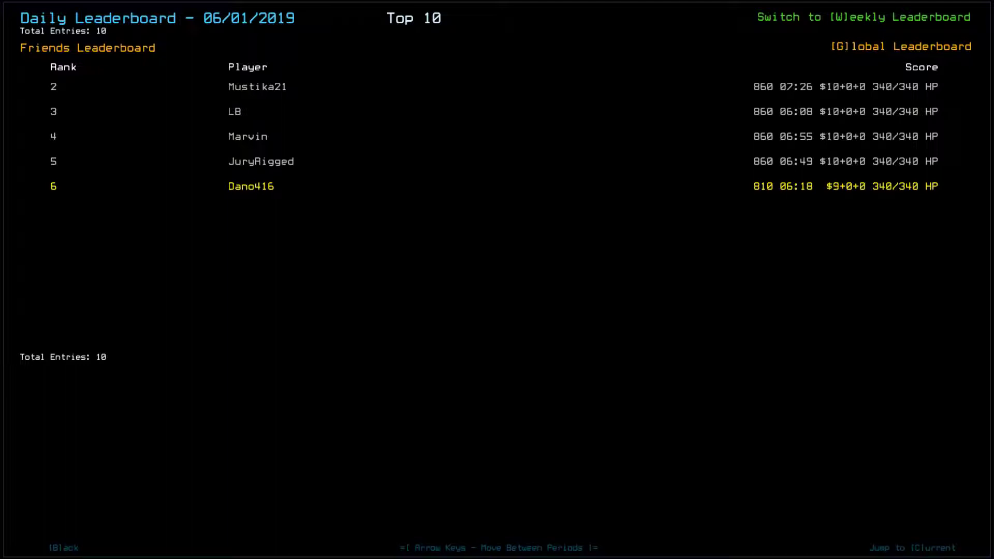
pyautogui.press('b')
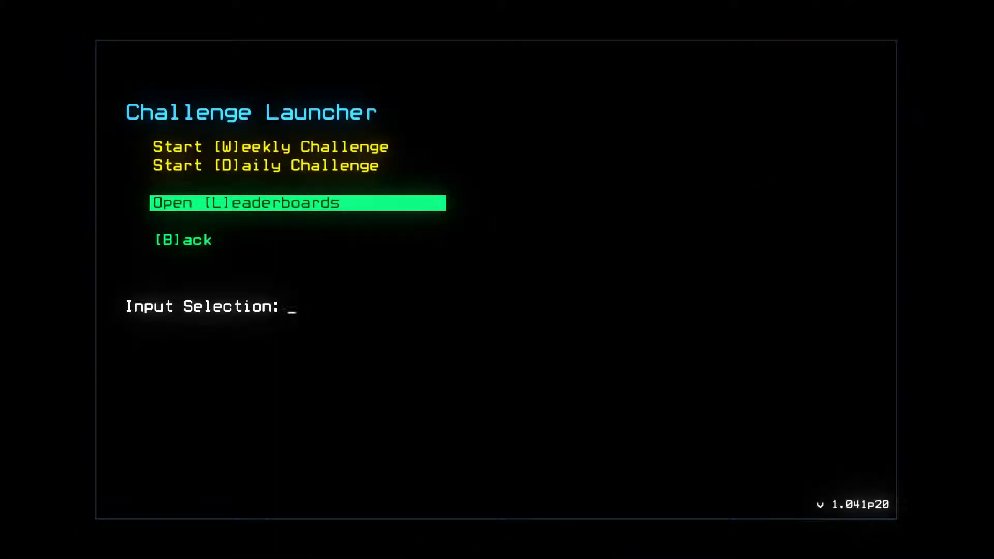
# Start the Daily Challenge run so drones Ron, Øbert and Jeff load into the ship.
pyautogui.press('d')
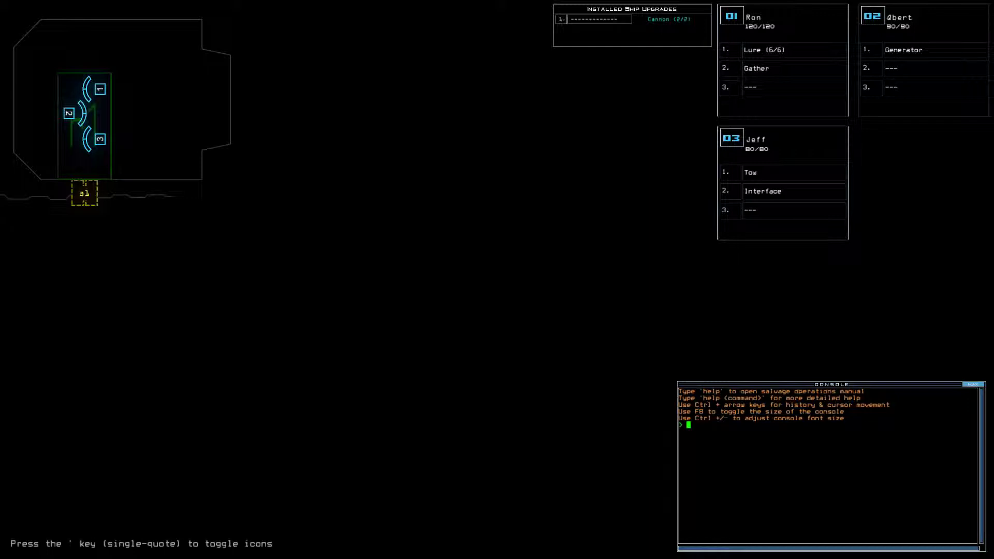
# Swap modules between drones 01 and 03, moving Interface into drone 01's empty slot.
pyautogui.press('Tab')
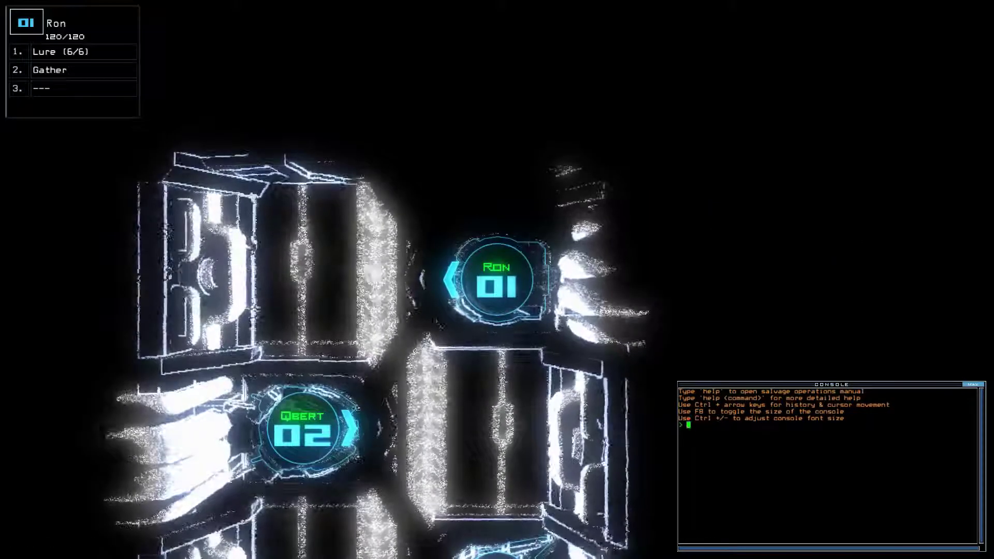
pyautogui.write('swap 1 3')
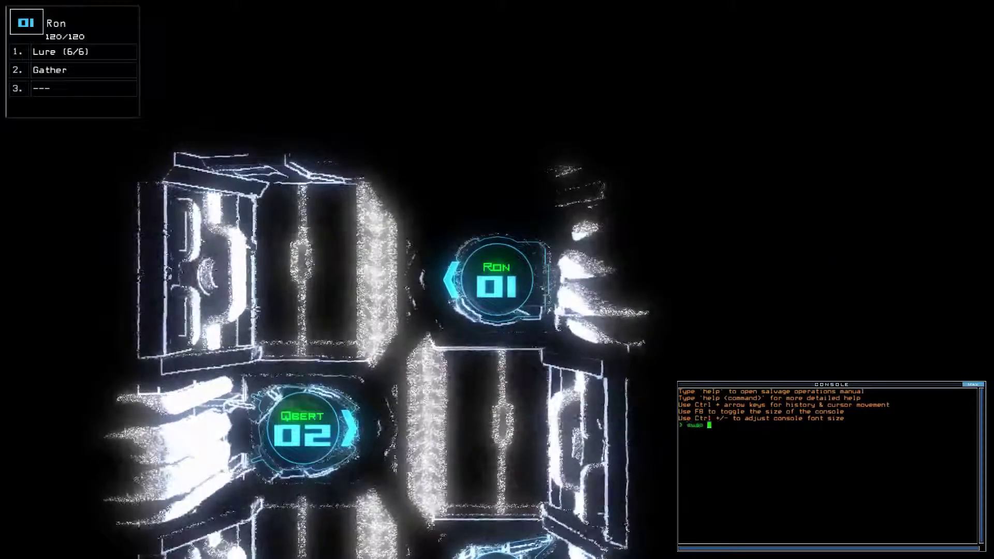
pyautogui.press('Return')
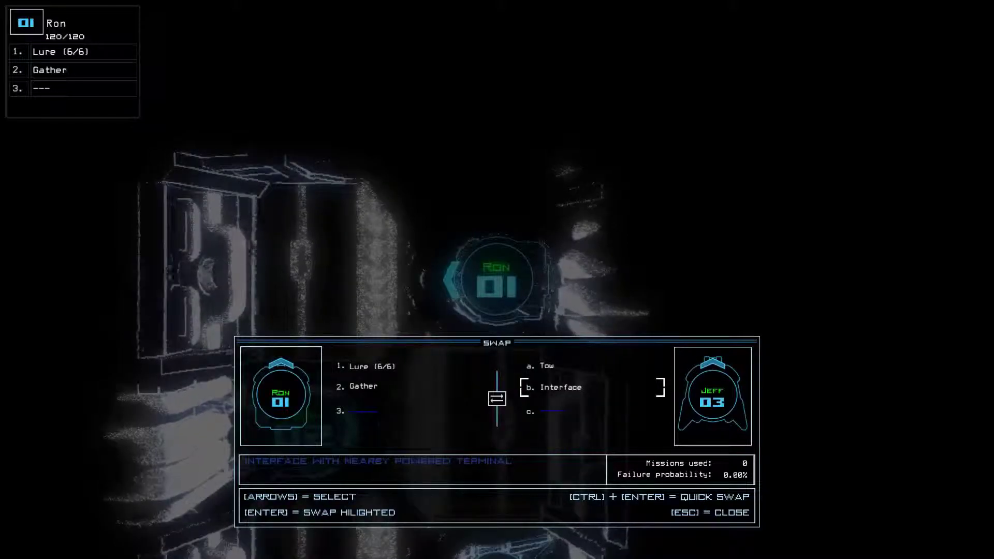
pyautogui.press('Return')
pyautogui.write('status')
# Run the derelict status check and begin the mission.
pyautogui.press('Return')
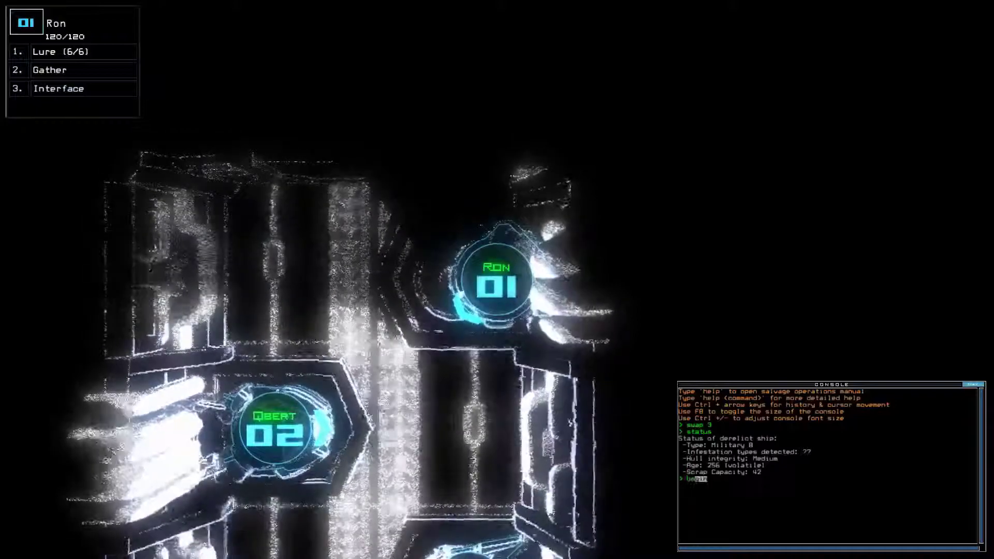
pyautogui.write('begin')
pyautogui.press('Return')
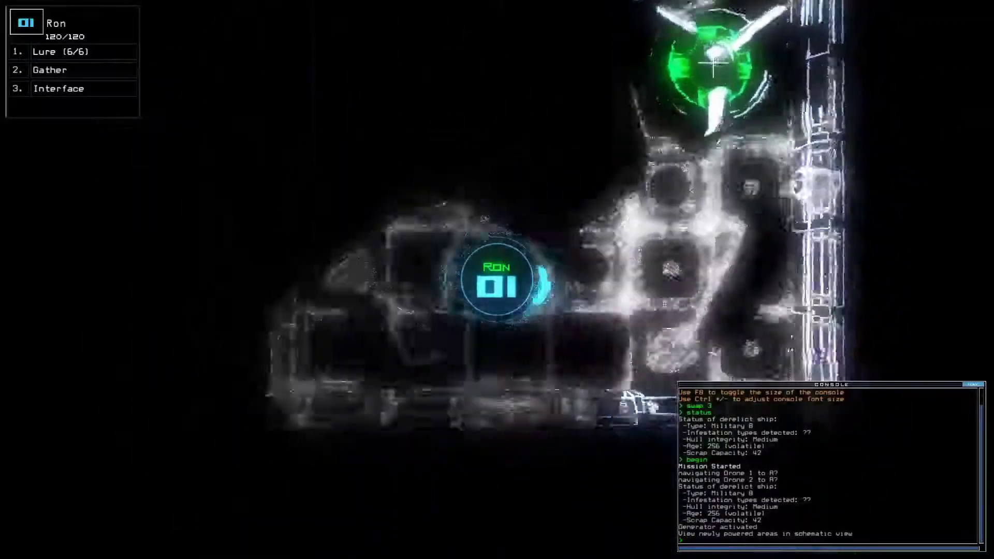
# Check the schematic, connect Ron's Interface to the terminal and switch on the ship defenses.
pyautogui.press('Tab')
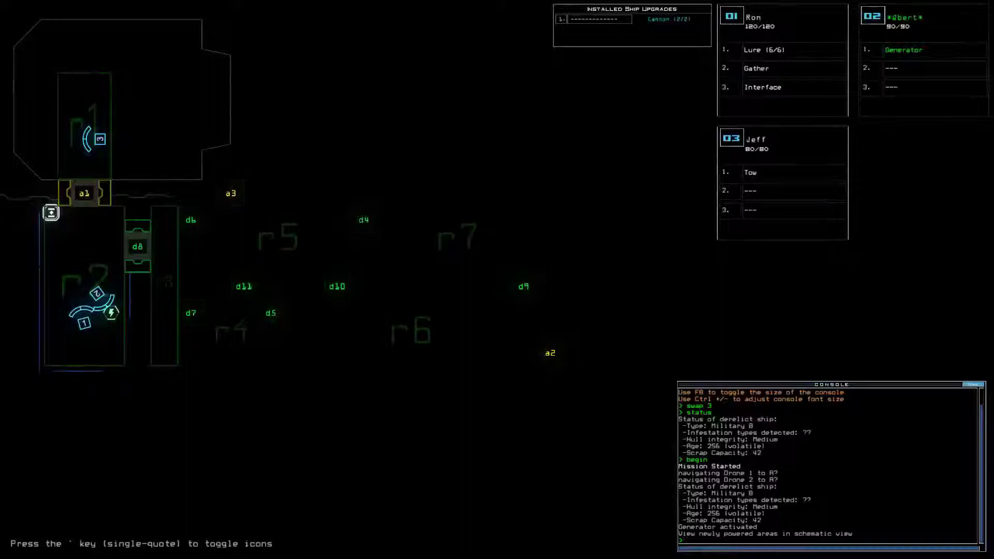
pyautogui.press('Tab')
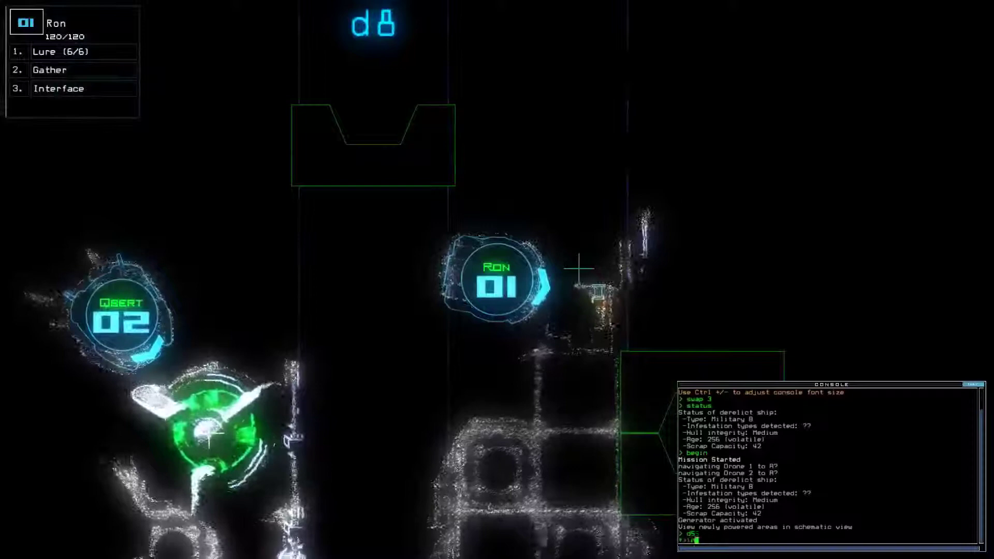
pyautogui.write('terface')
pyautogui.press('Return')
pyautogui.write('fense')
pyautogui.press('Return')
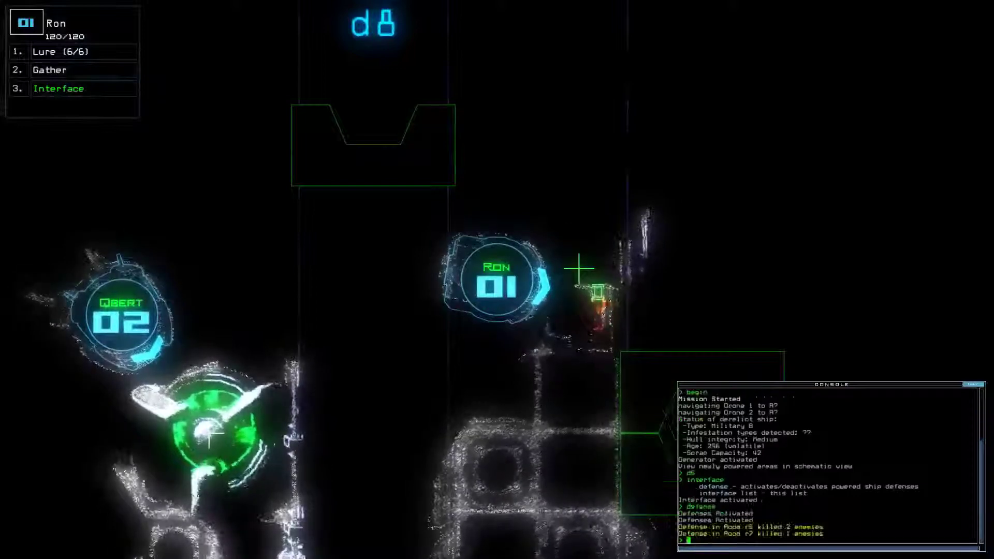
# Switch the defenses back off after the r5 and r7 enemies die and review the map.
pyautogui.press('Return')
pyautogui.press('Tab')
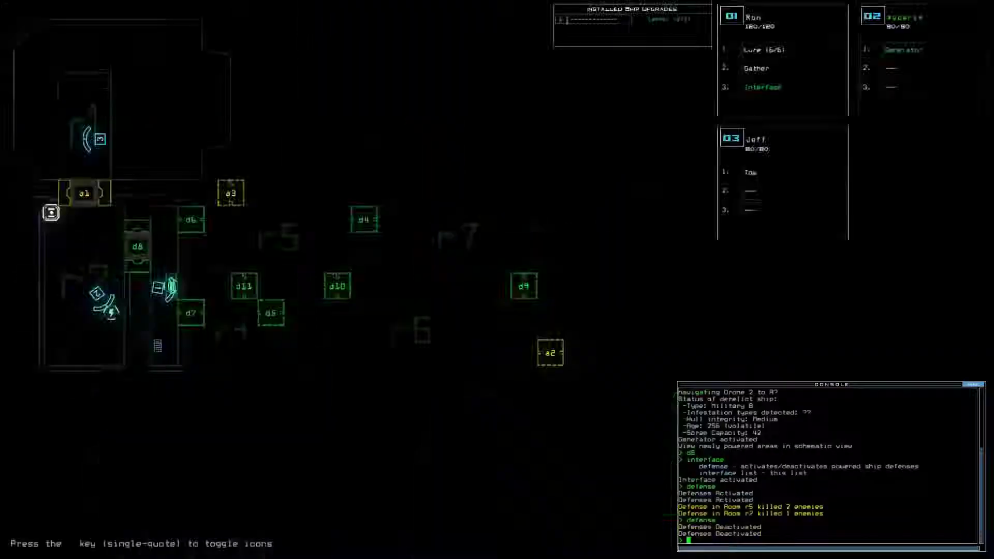
pyautogui.press('Tab')
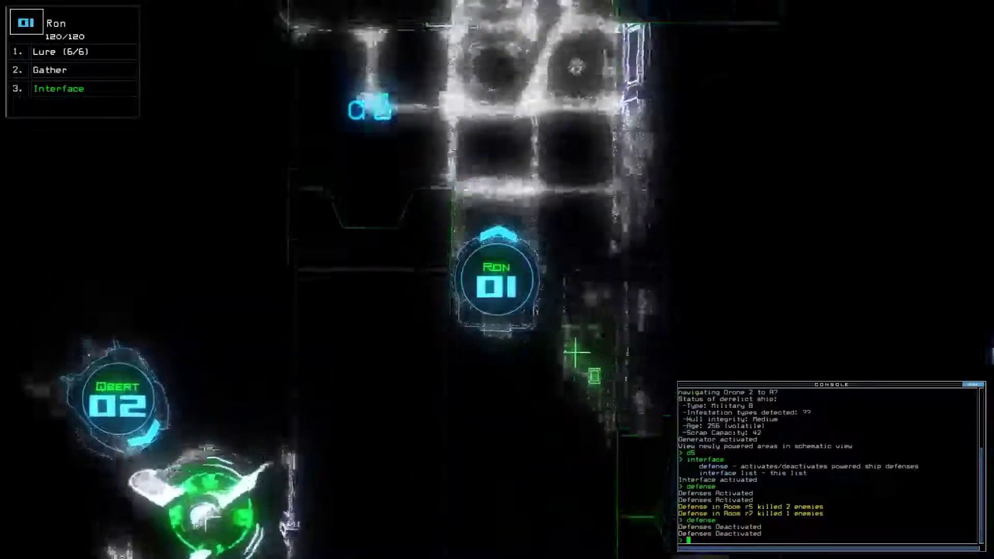
pyautogui.write('d6')
# Open door d6, gather the two scrap piles there, and open door d4.
pyautogui.press('Return')
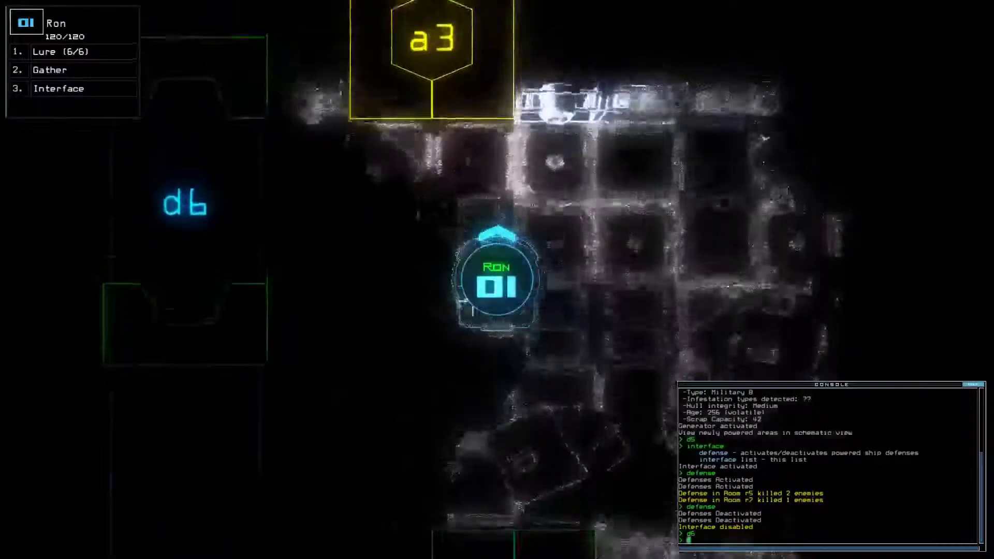
pyautogui.write('g')
pyautogui.press('Return')
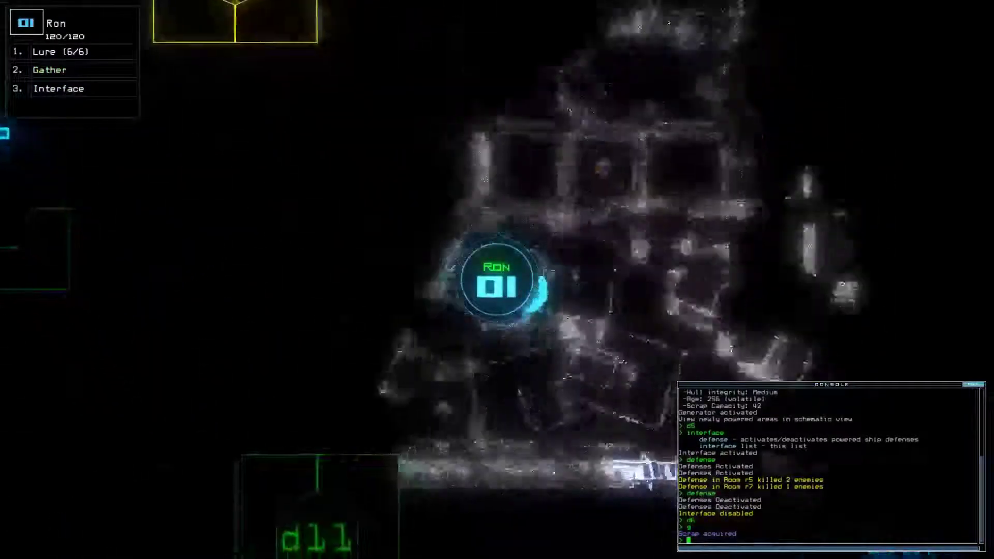
pyautogui.write('g')
pyautogui.press('Return')
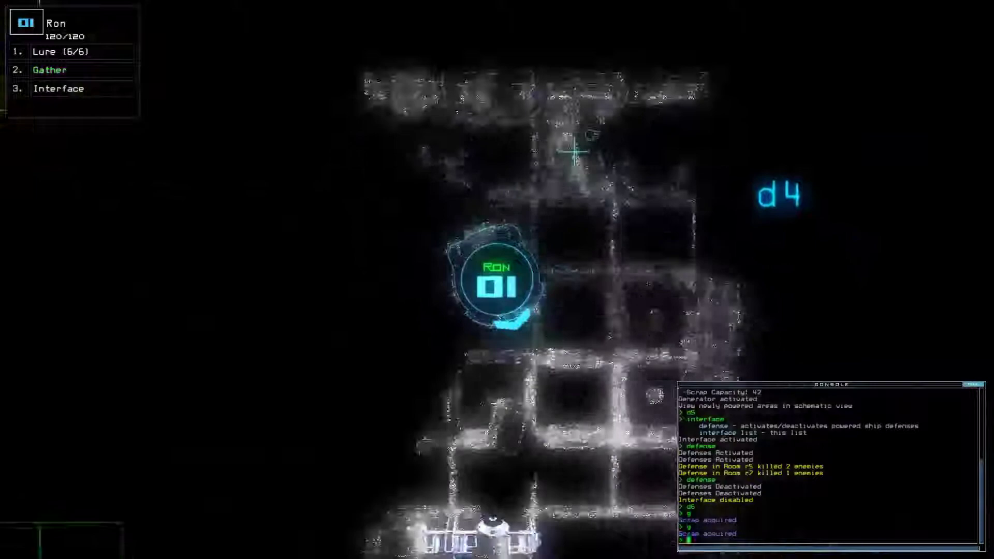
pyautogui.write('d4')
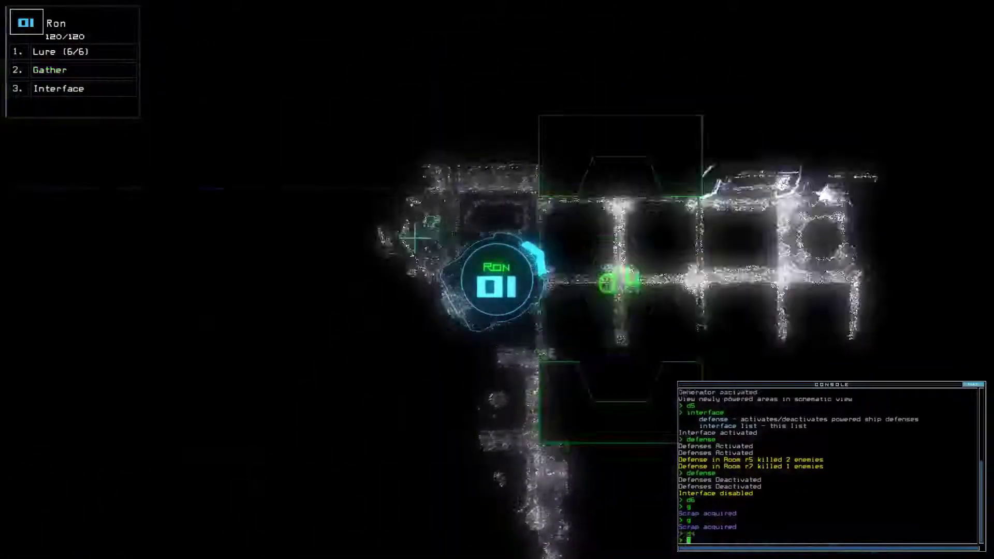
pyautogui.press('Return')
pyautogui.write('g')
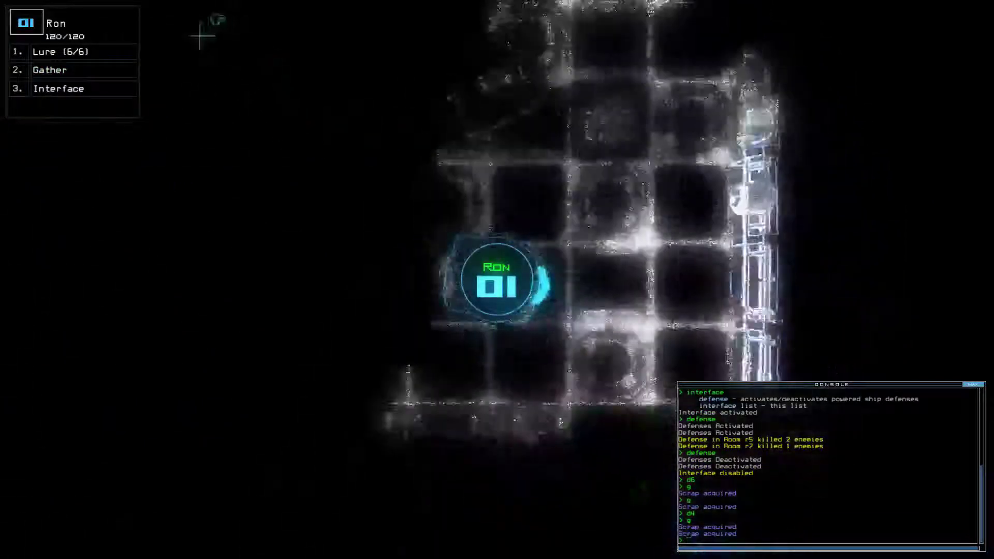
# Open door d9, gather both scrap piles in the new room, and pick the dropped lure back up.
pyautogui.press('Tab')
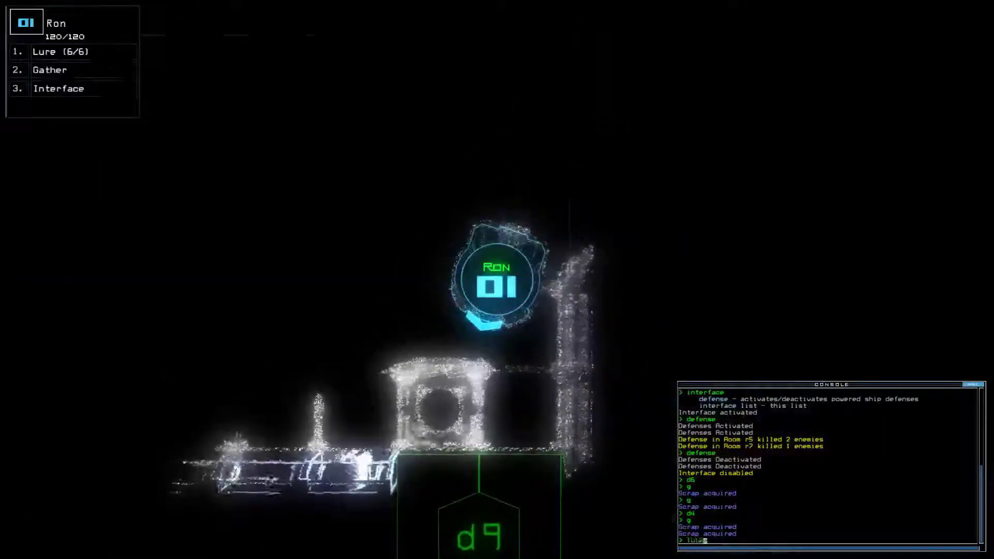
pyautogui.write('d9')
pyautogui.press('Return')
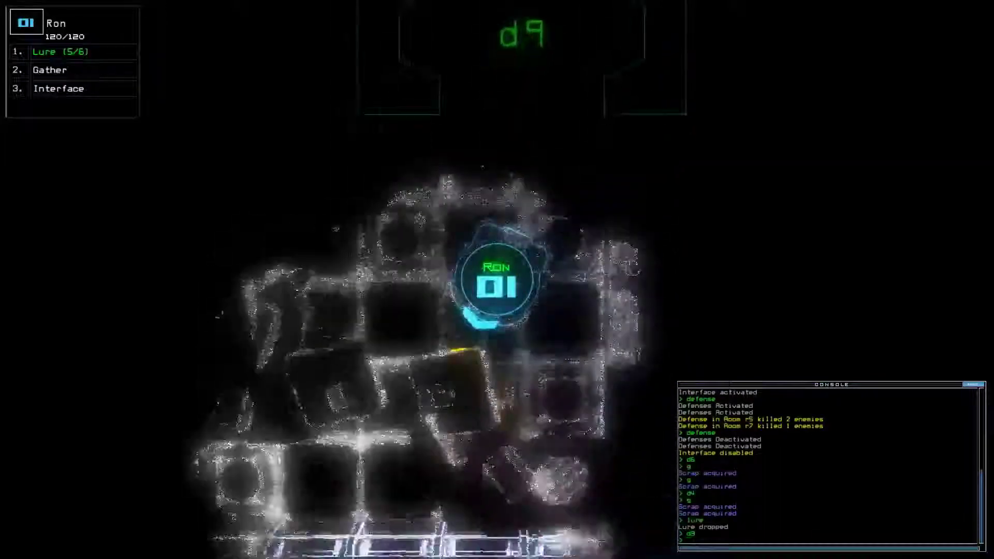
pyautogui.write('g')
pyautogui.press('Return')
pyautogui.write('g')
pyautogui.press('Return')
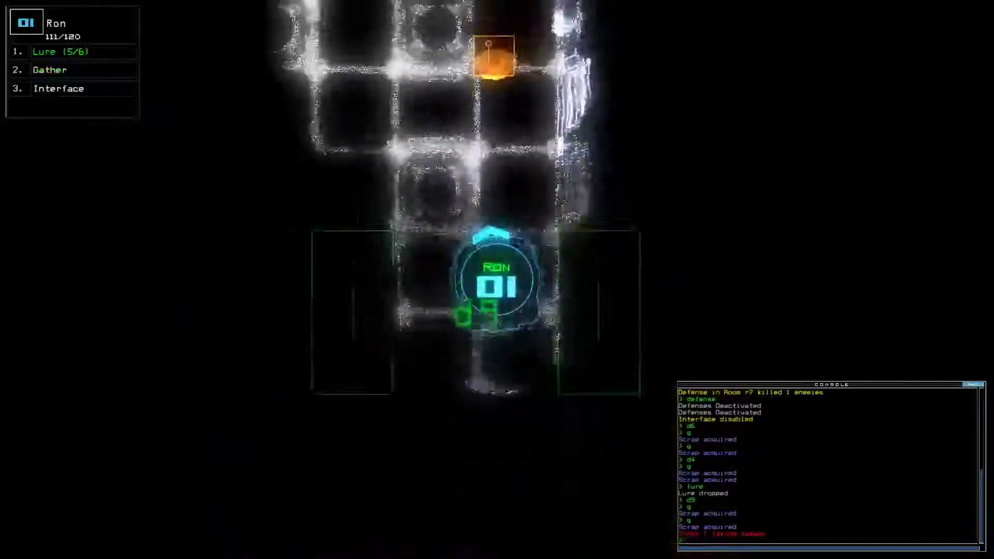
pyautogui.write('pickup')
pyautogui.press('Return')
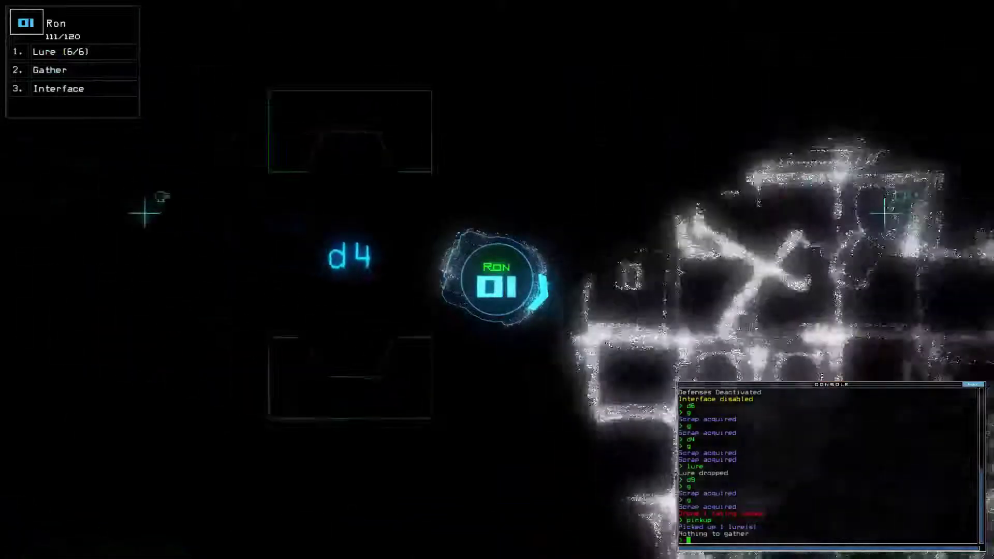
pyautogui.write('dc')
# Close every door, open d8, and pulse the ship defenses on and off against the r7 enemy.
pyautogui.press('Return')
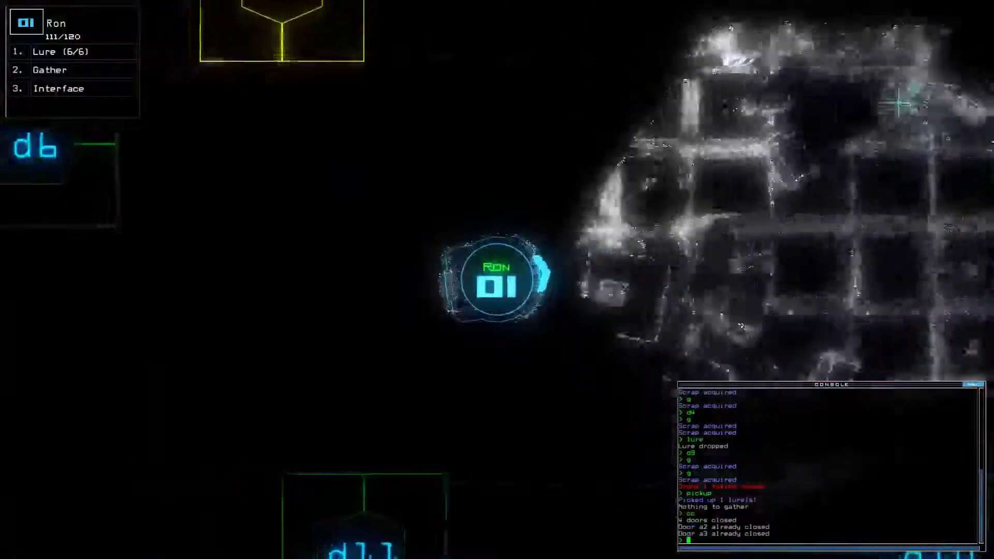
pyautogui.write('d8')
pyautogui.press('Return')
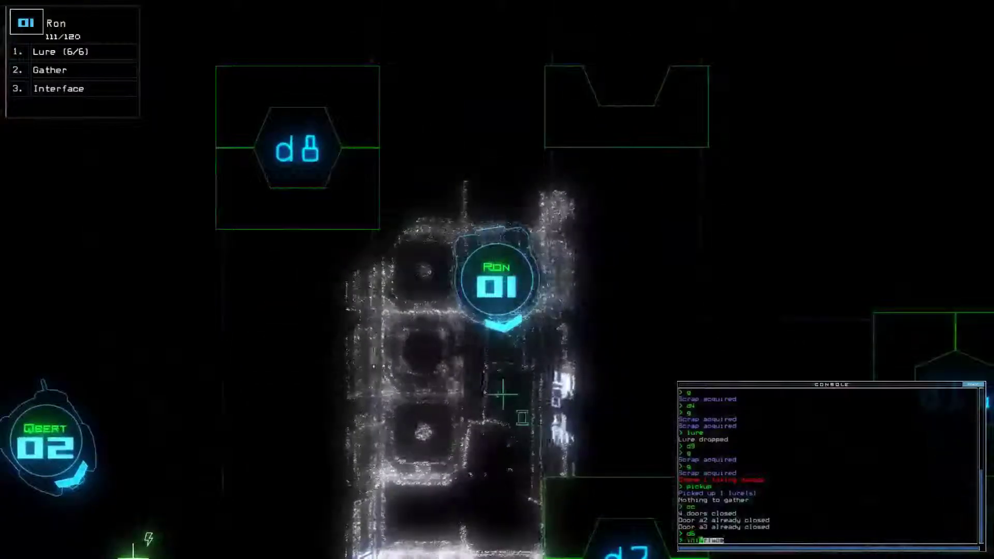
pyautogui.write('defense')
pyautogui.press('Return')
pyautogui.write('fense')
pyautogui.press('Return')
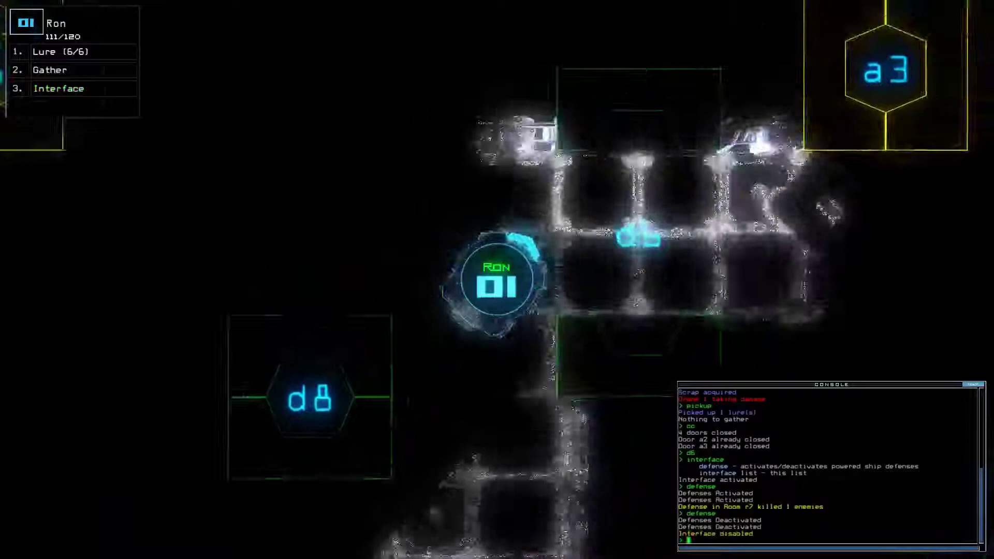
pyautogui.write('d6')
# Open doors d6 and d4 for Ron and gather three pieces of scrap.
pyautogui.press('Return')
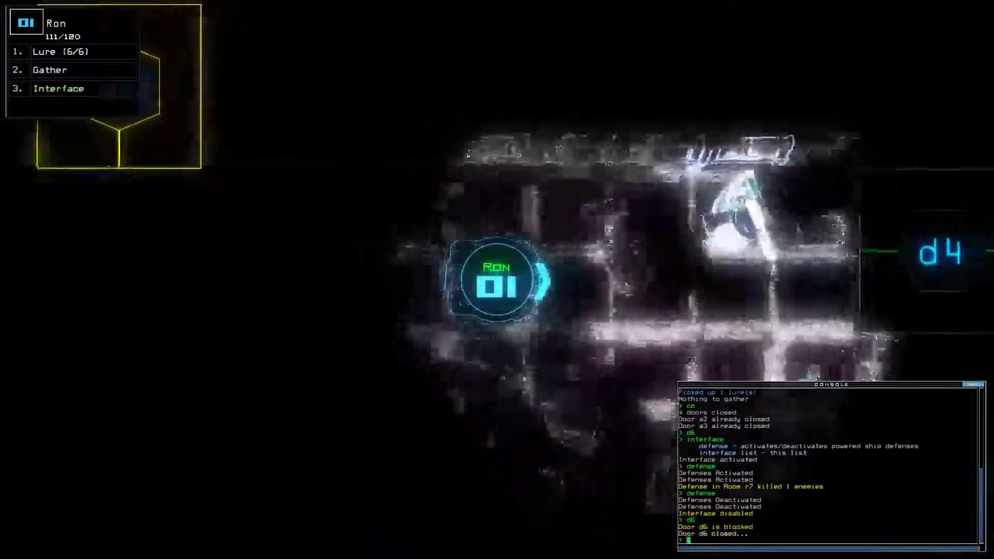
pyautogui.press('Return')
pyautogui.write('d4')
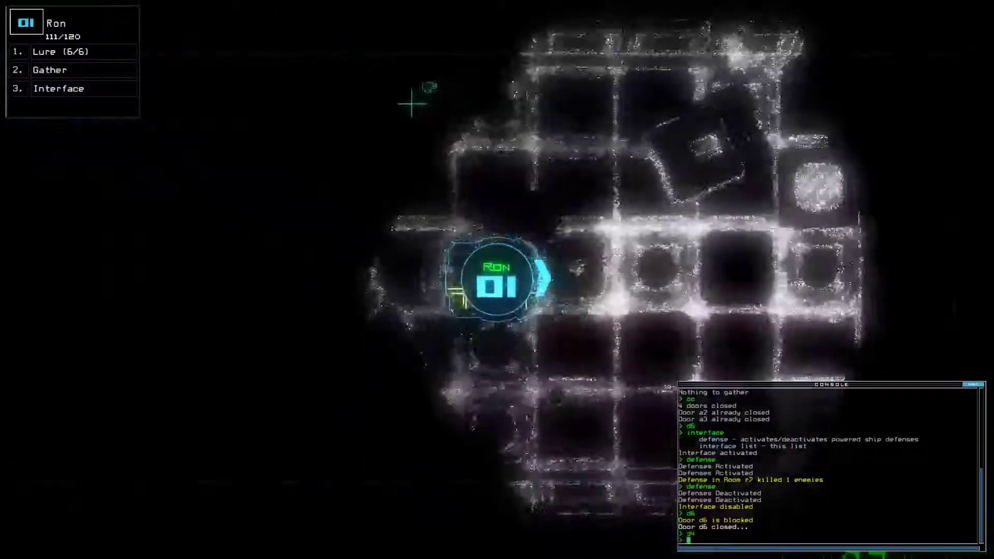
pyautogui.write('fg')
pyautogui.press('Return')
pyautogui.write('g')
pyautogui.press('Return')
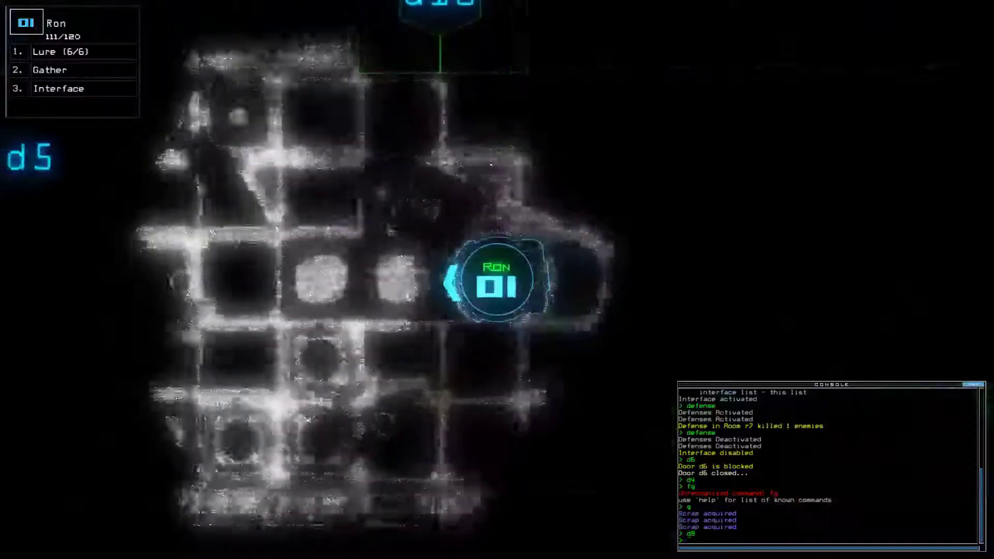
pyautogui.write('g')
pyautogui.press('Return')
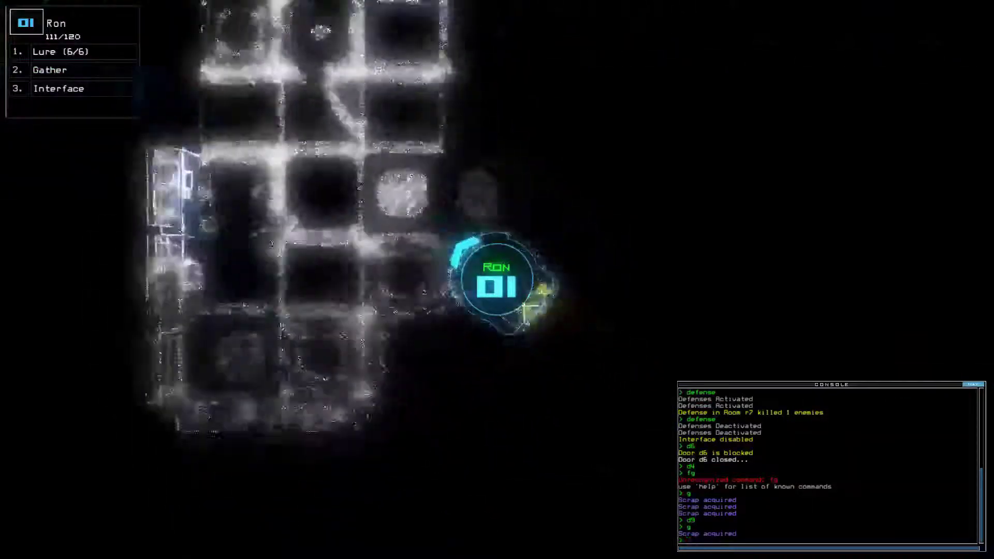
pyautogui.write('g')
pyautogui.press('Return')
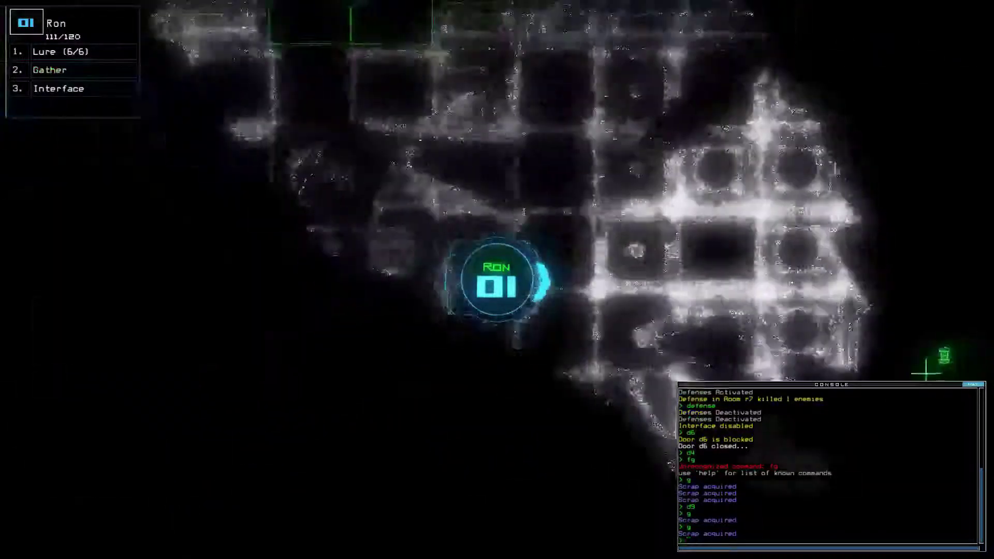
pyautogui.write('time')
# Check the mission clock at 1:59 and start gathering fuel.
pyautogui.press('Return')
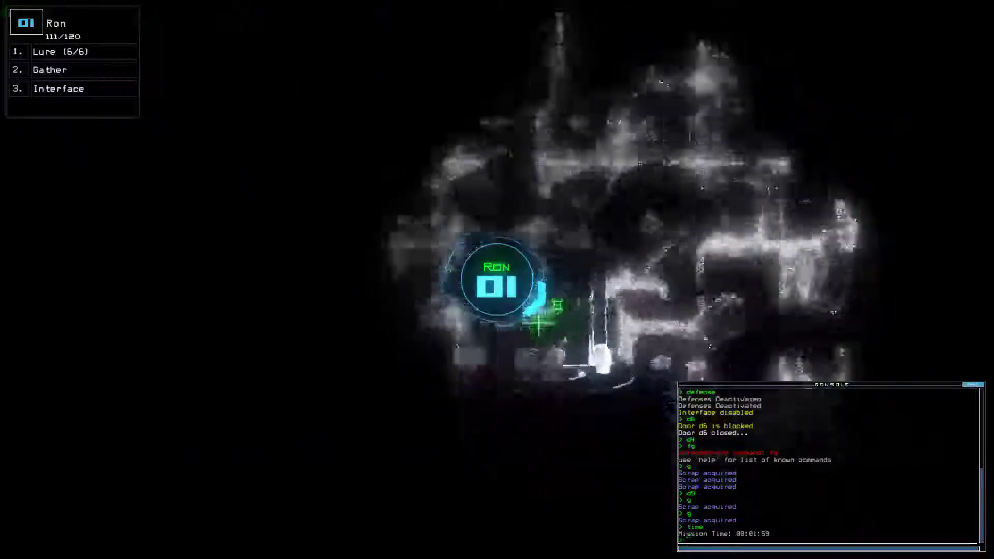
pyautogui.write('g')
pyautogui.press('Return')
pyautogui.press('Tab')
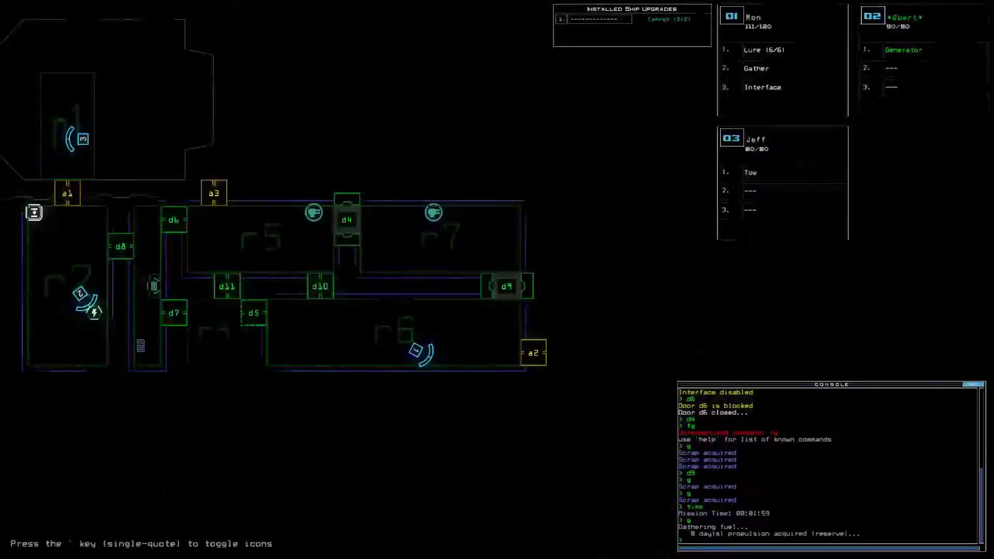
# Switch to Ron's camera, drive him through door d5, and check the ship map.
pyautogui.press('Tab')
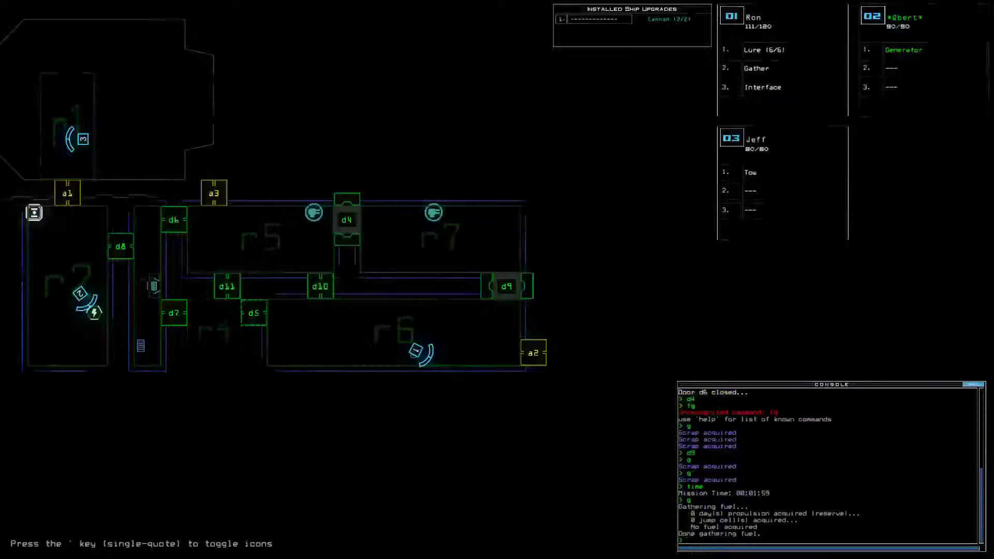
pyautogui.press('1')
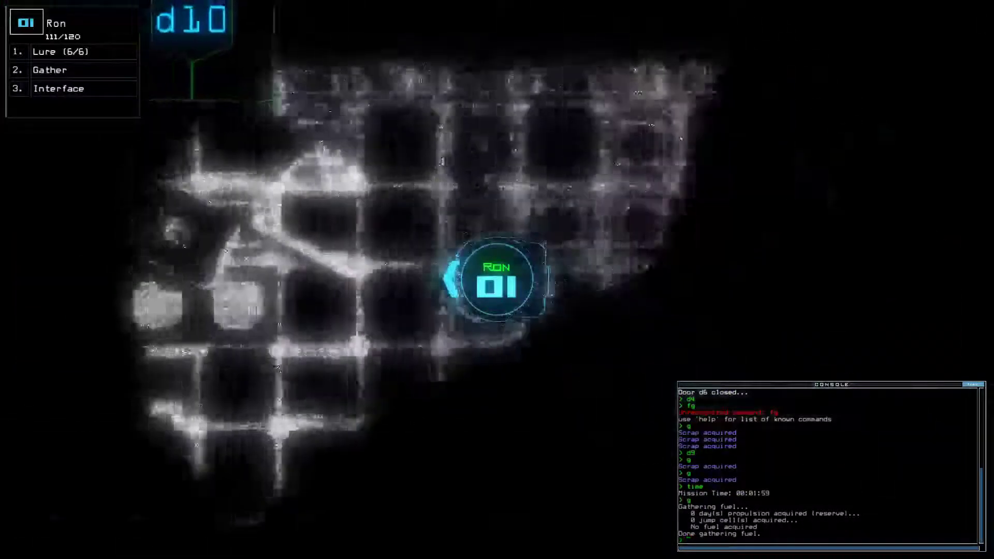
pyautogui.press('Left')
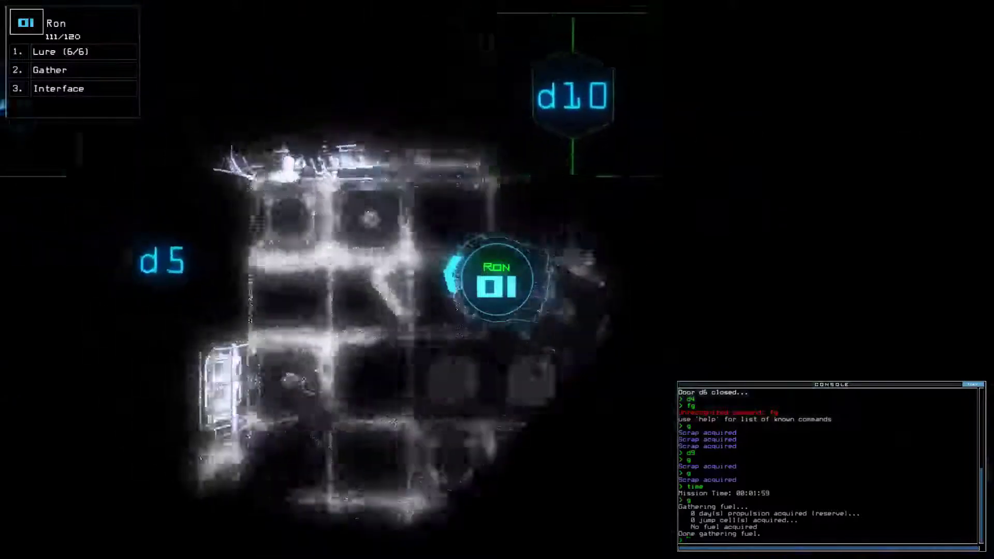
pyautogui.write('d5')
pyautogui.press('Return')
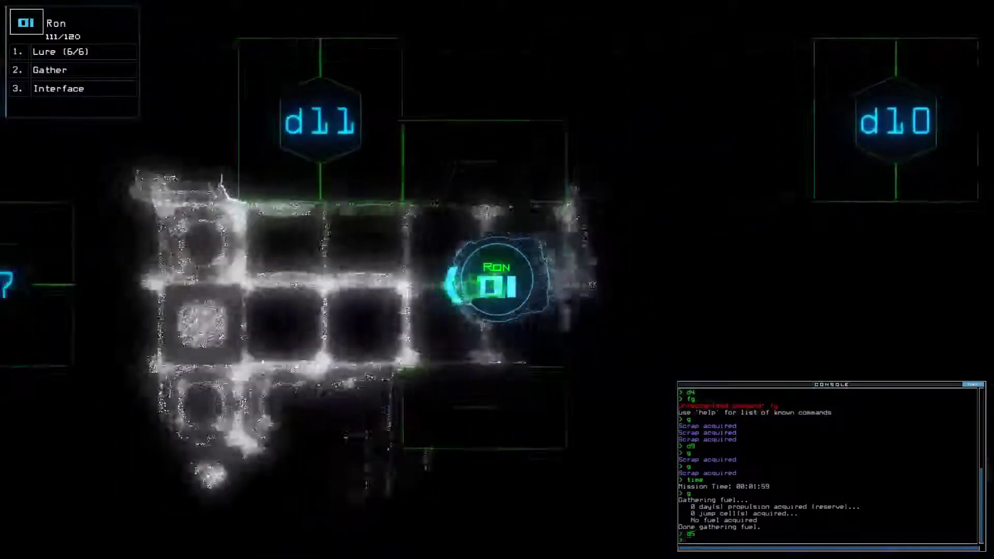
pyautogui.press('Down')
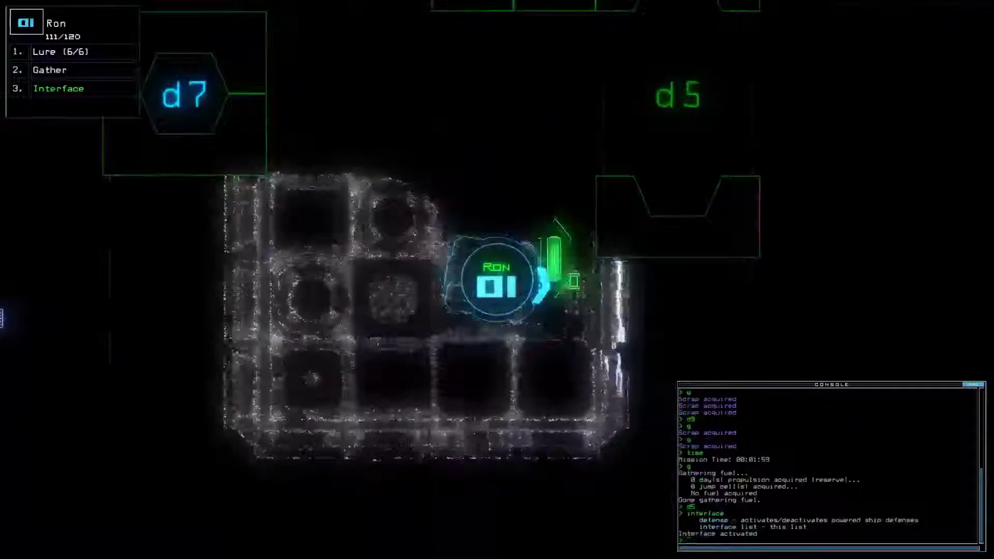
pyautogui.press('Tab')
pyautogui.press('Tab')
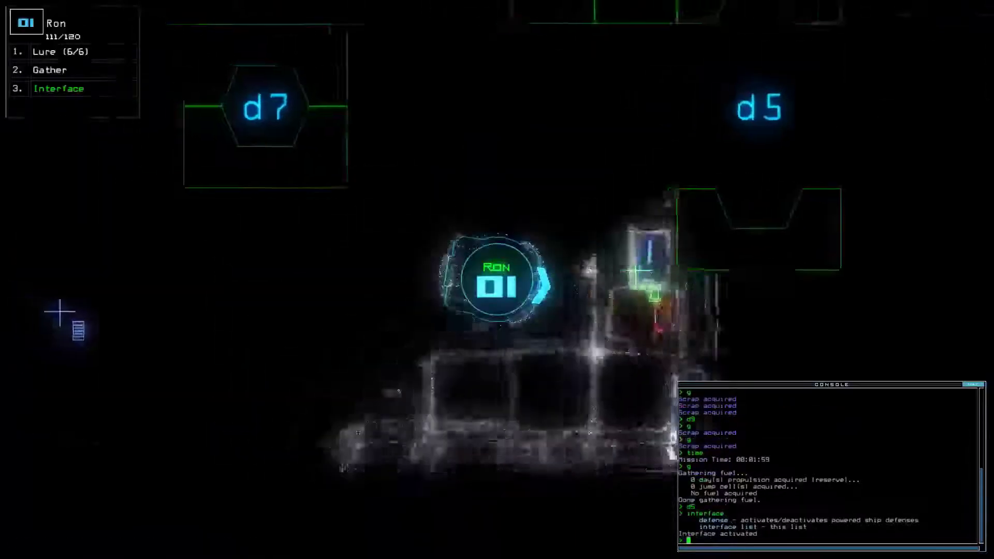
pyautogui.write('d7')
# Send Ron through doors d7 and d8 and open every door into room r1.
pyautogui.press('Return')
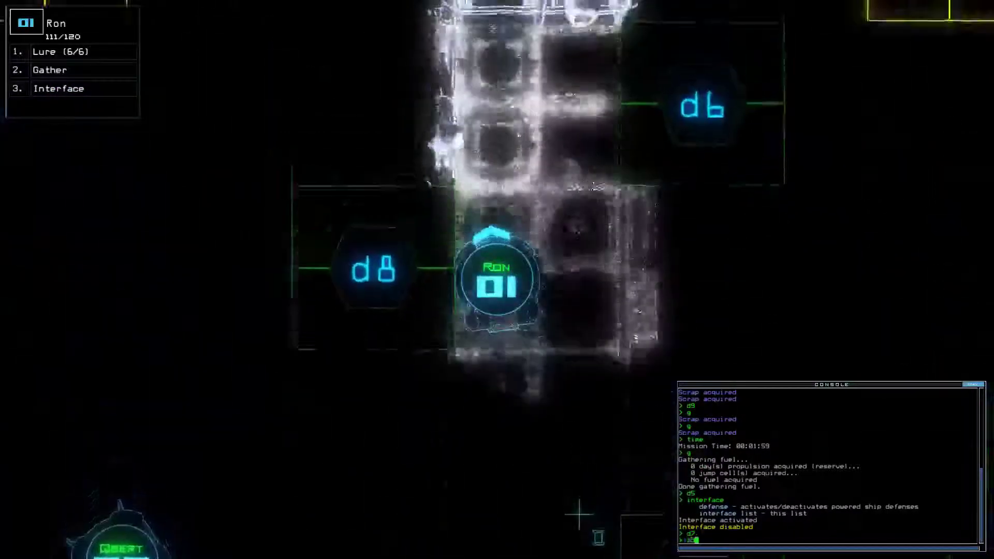
pyautogui.write('d8')
pyautogui.press('Return')
pyautogui.write('r1')
pyautogui.press('Return')
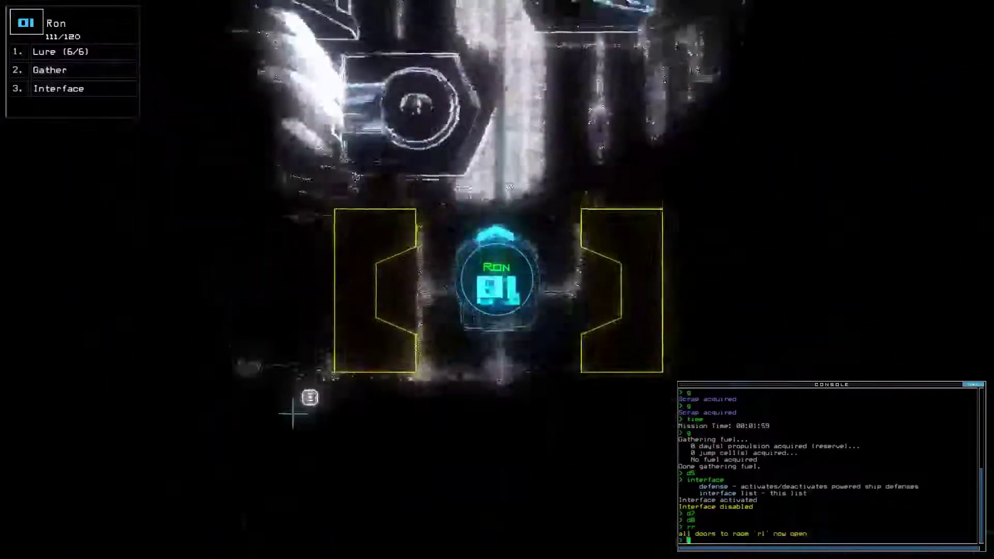
# Switch to Qbert and drive him up the corridor toward the a1 airlock.
pyautogui.press('Escape')
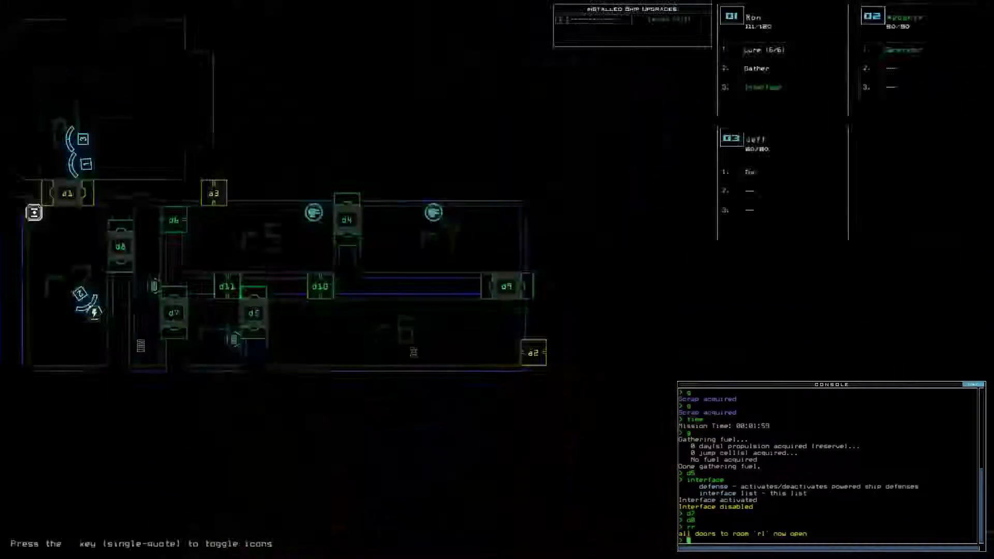
pyautogui.press('2')
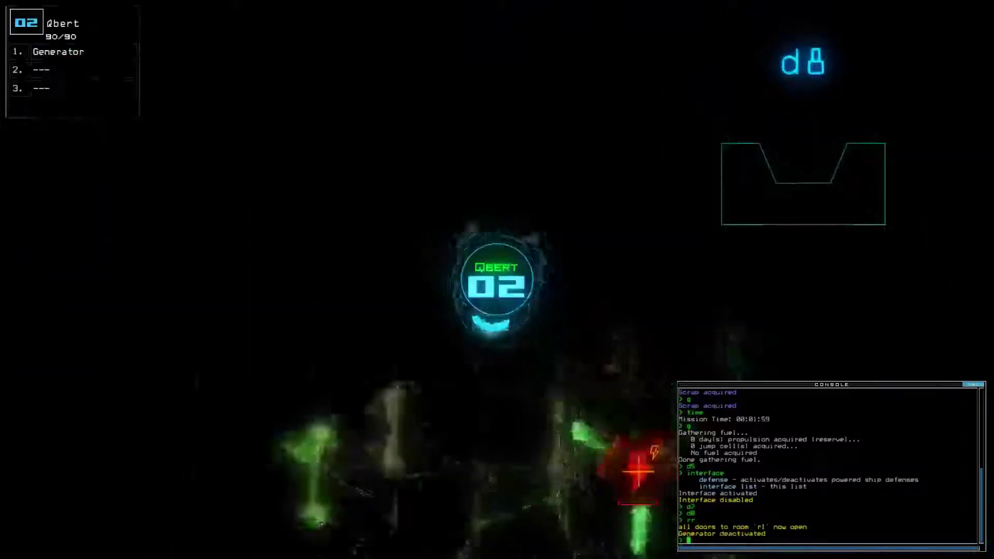
pyautogui.press('Up')
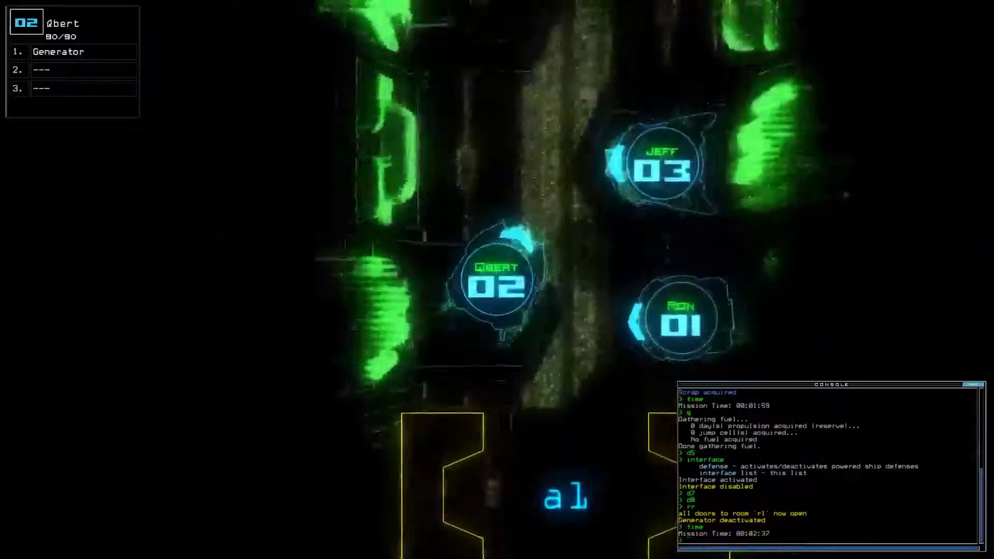
pyautogui.write('gather')
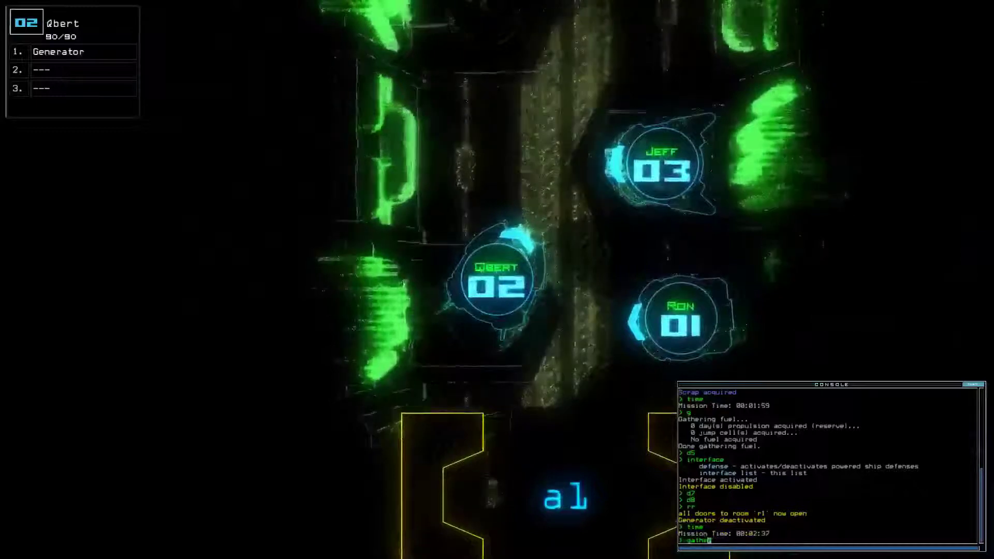
# Return to the schematic and list the scrap and fuel collected before exiting.
pyautogui.press('Escape')
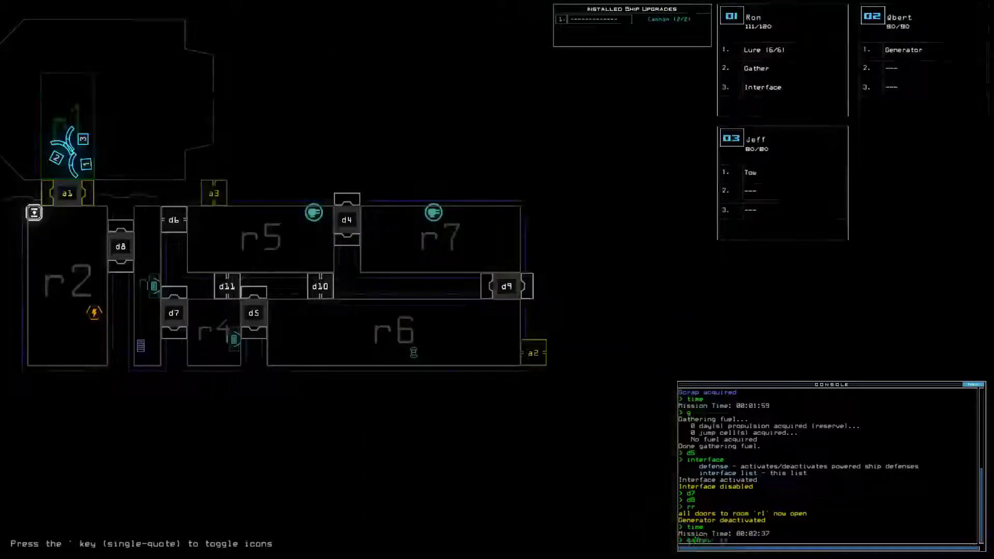
pyautogui.write('st')
pyautogui.press('Return')
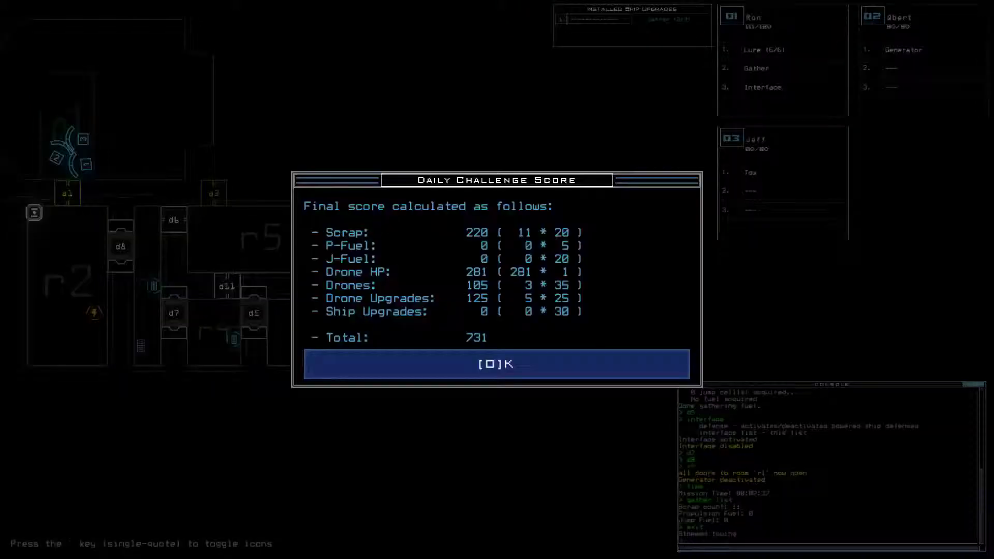
# OK the 731-point score summary to continue to the Daily Leaderboard.
pyautogui.press('o')
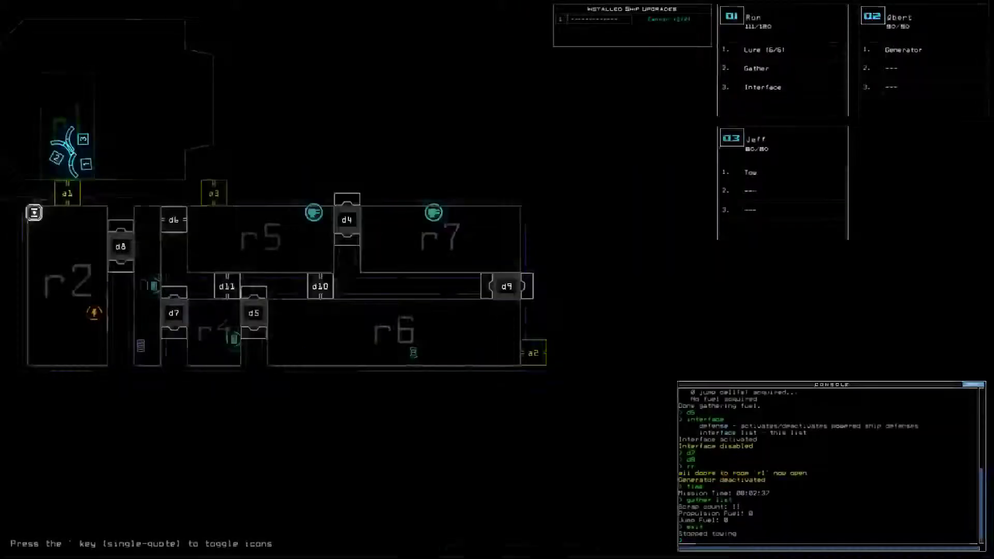